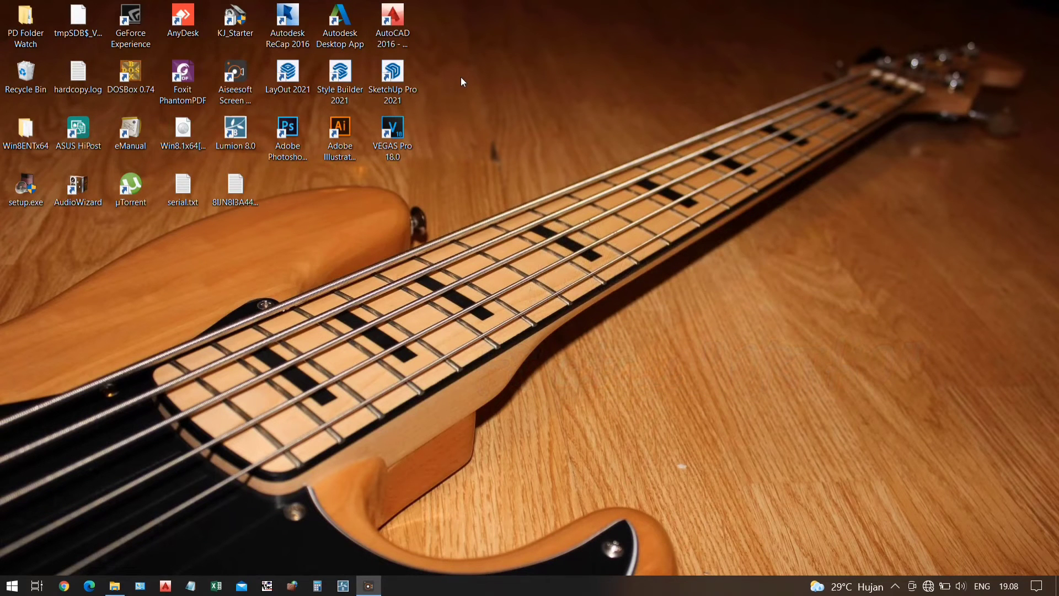
Launch AutoCAD 2016 and start a new blank drawing, Drawing1.
double_click(399, 22)
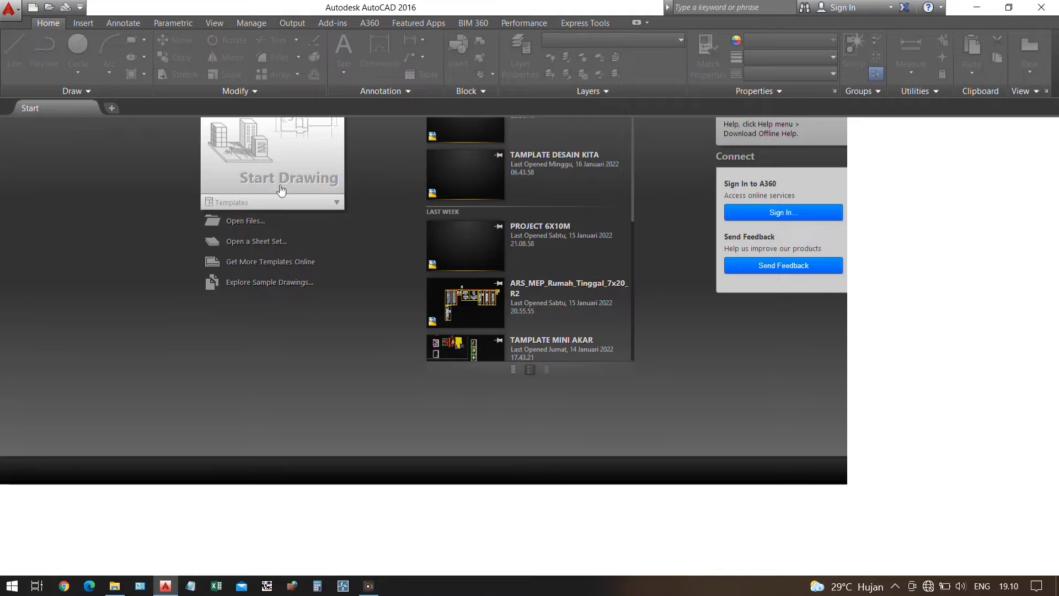
click(300, 188)
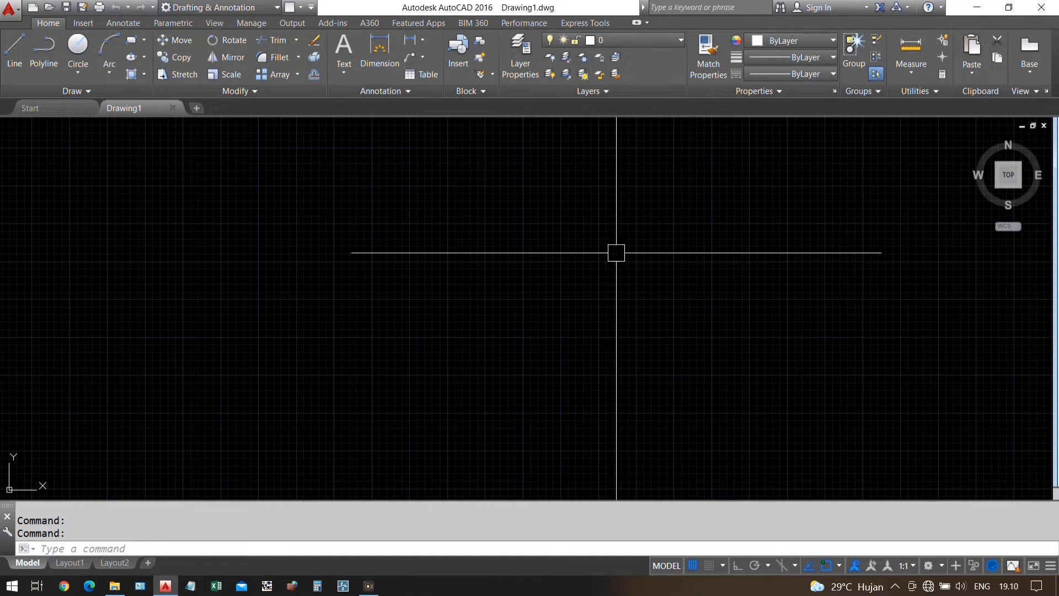
Turn off the grid, start a PL polyline above the L-shape with Ortho toggled, then cancel it.
key(F7)
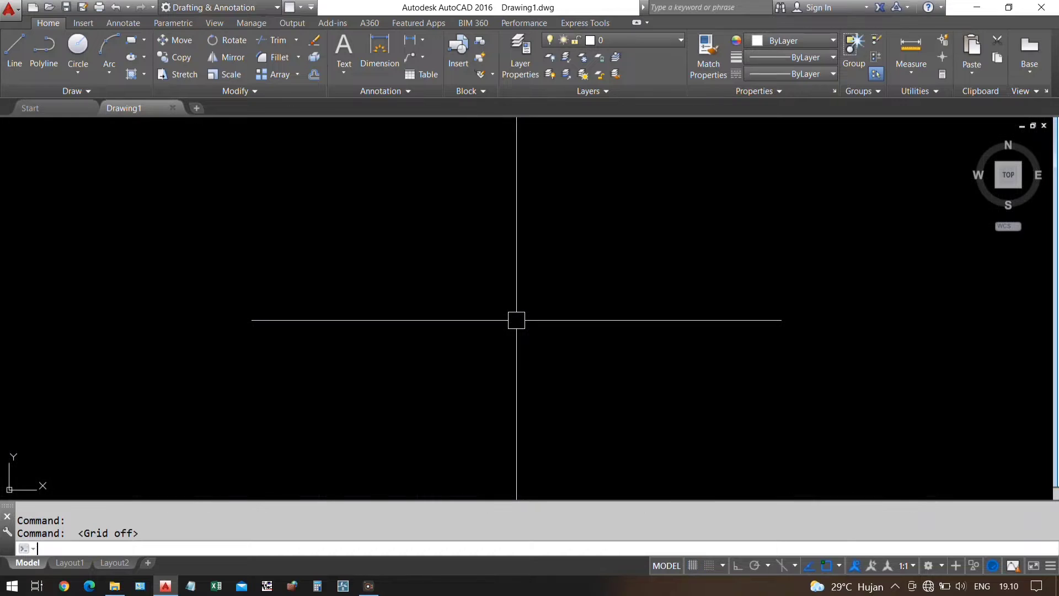
text(PL)
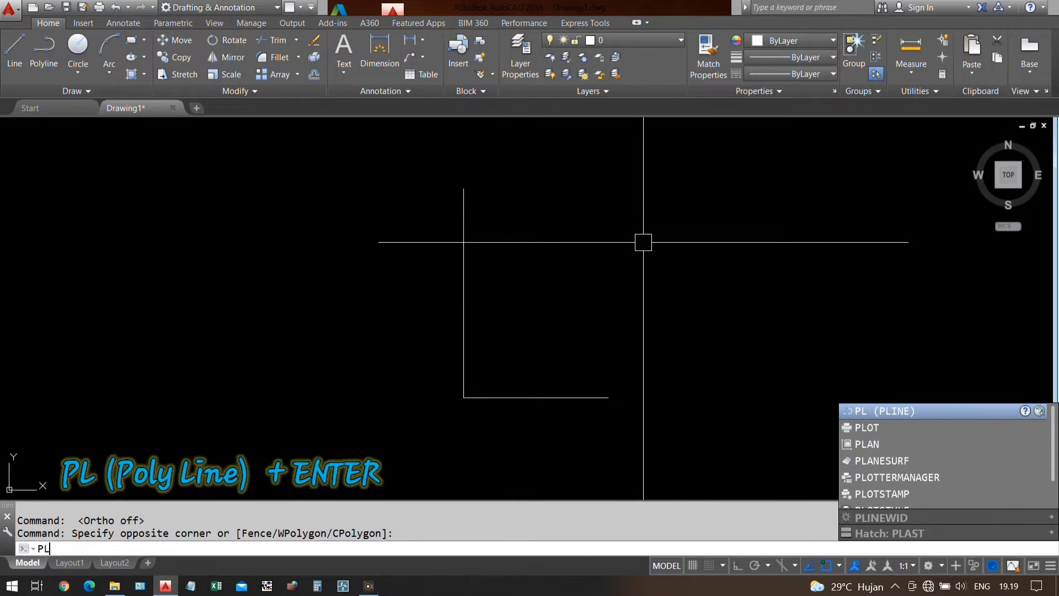
key(Return)
click(665, 175)
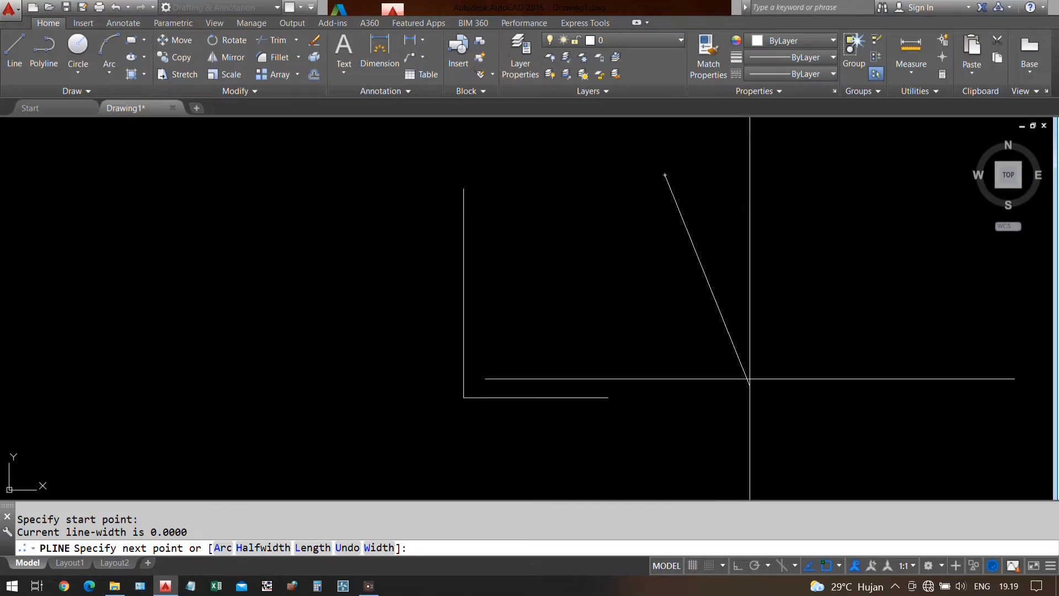
key(F8)
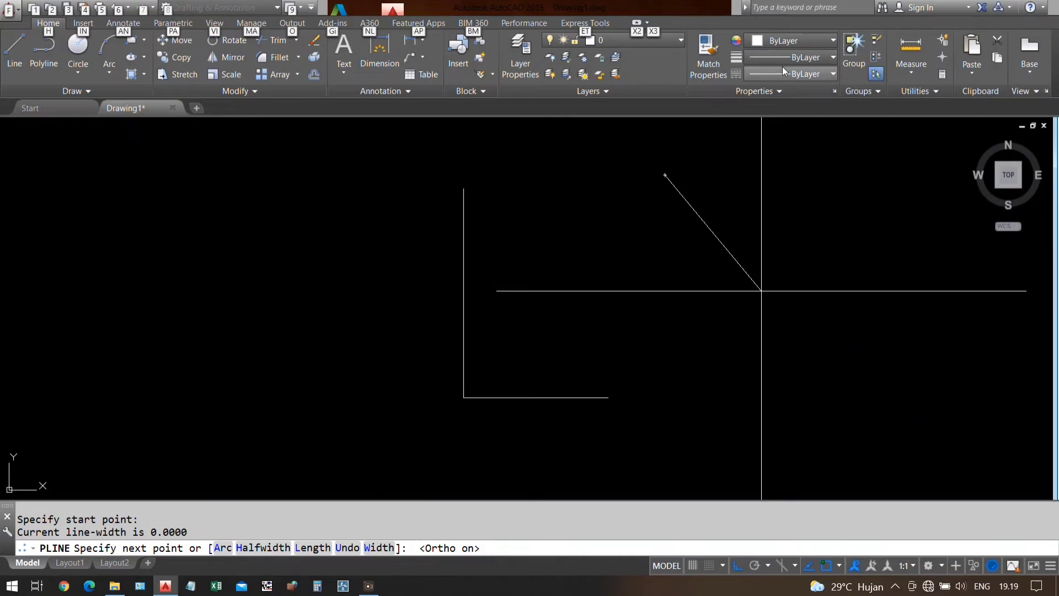
key(F8)
key(F8)
key(F8)
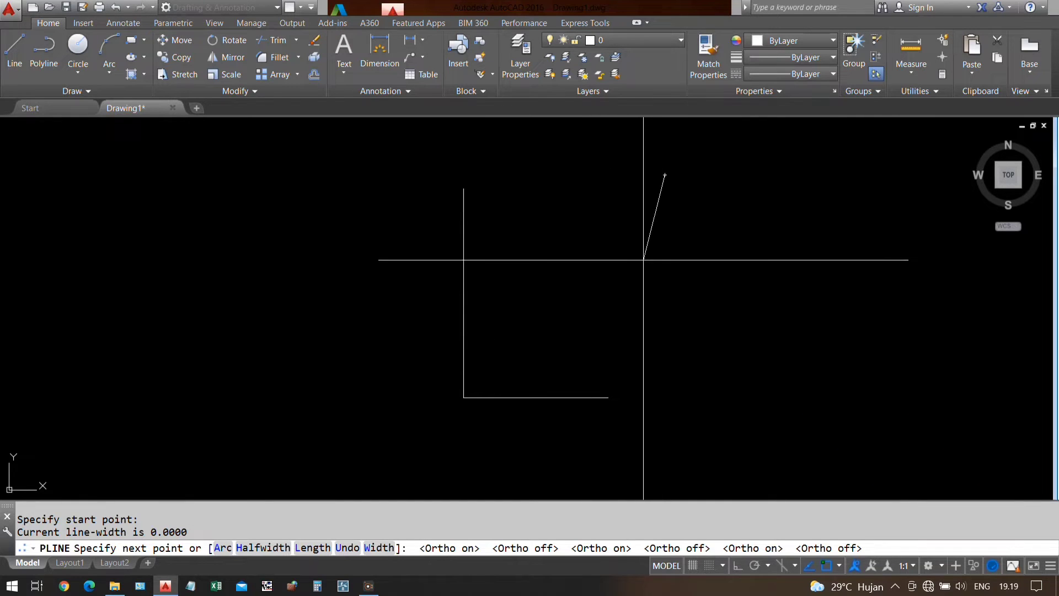
key(Escape)
key(Escape)
key(Escape)
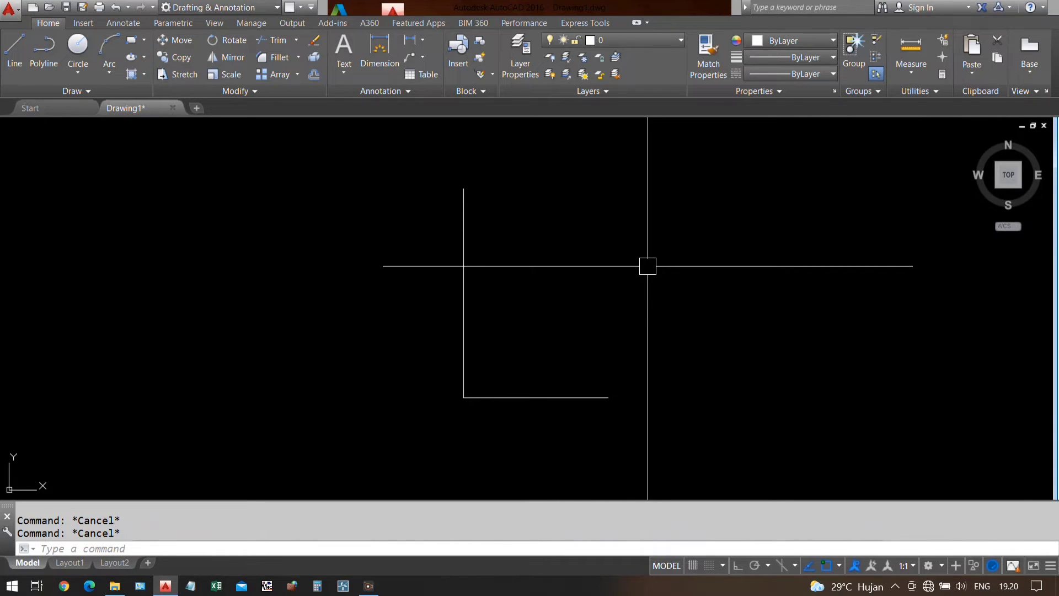
Change the TEMPOVERRIDES system variable from 1 to 0.
text(TE)
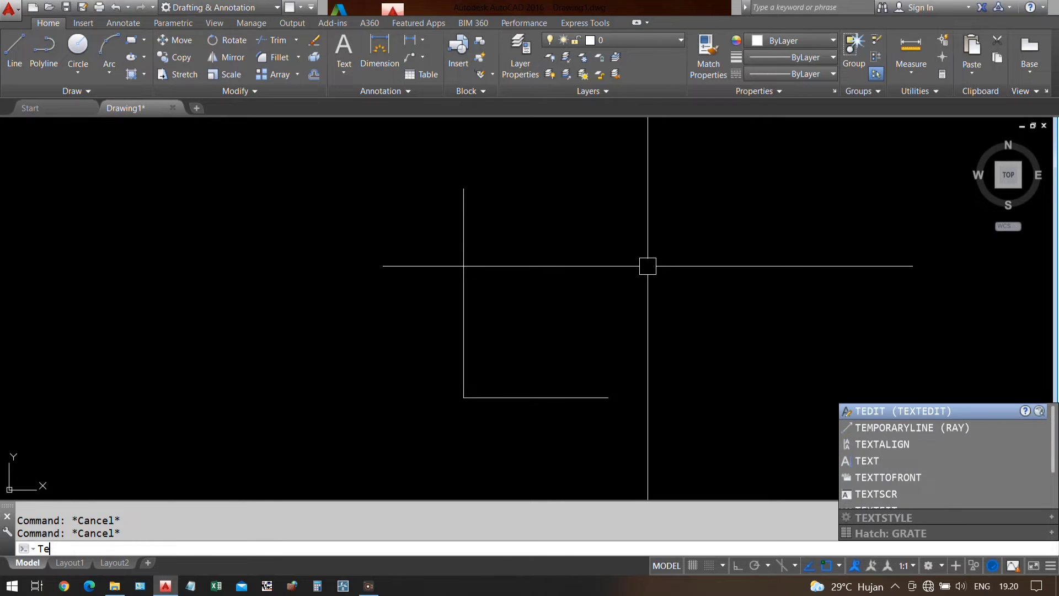
text(Mp)
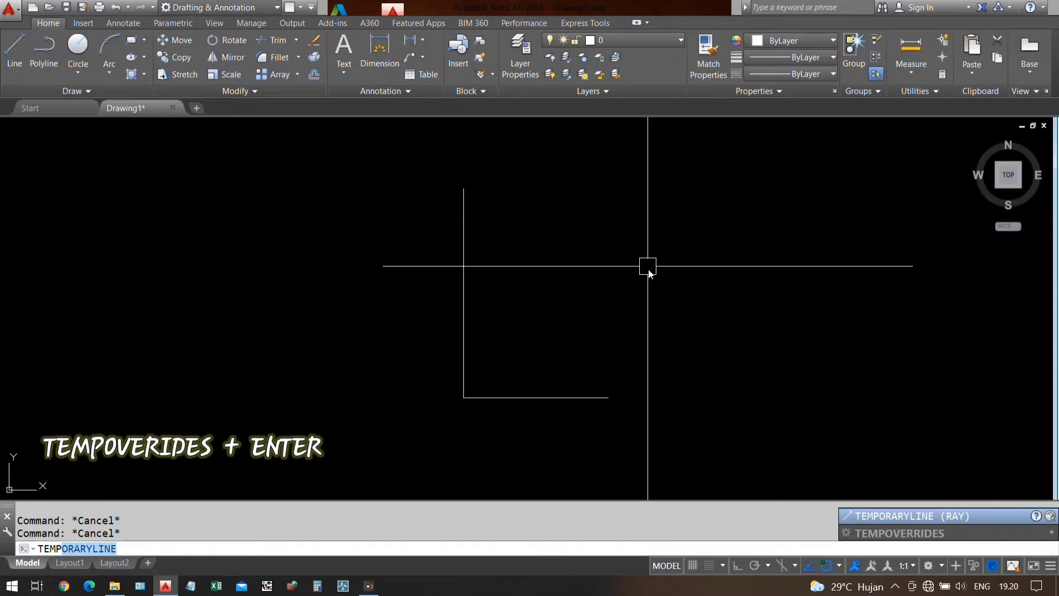
click(887, 533)
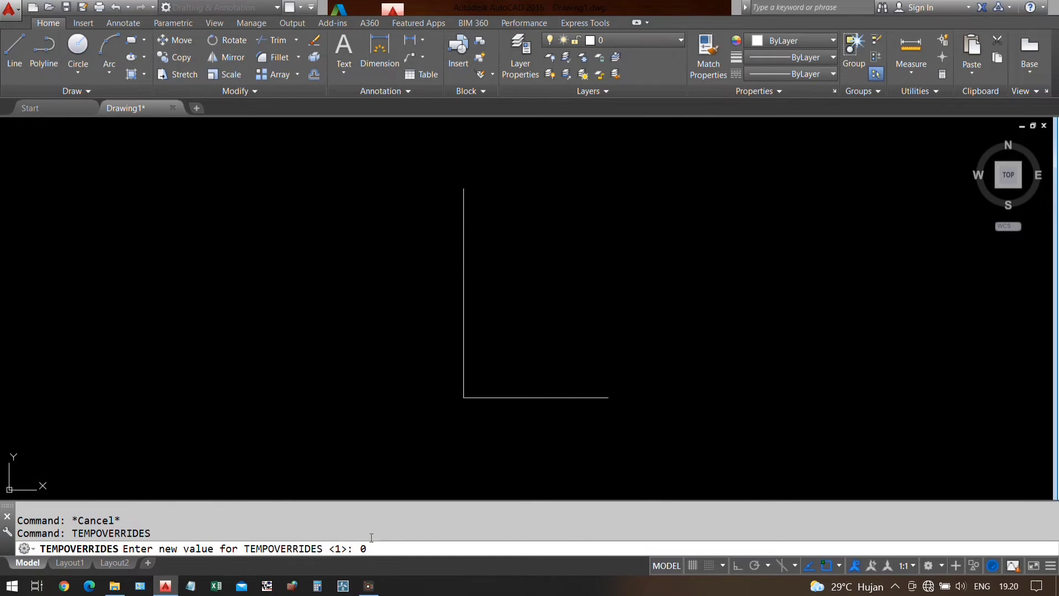
key(Return)
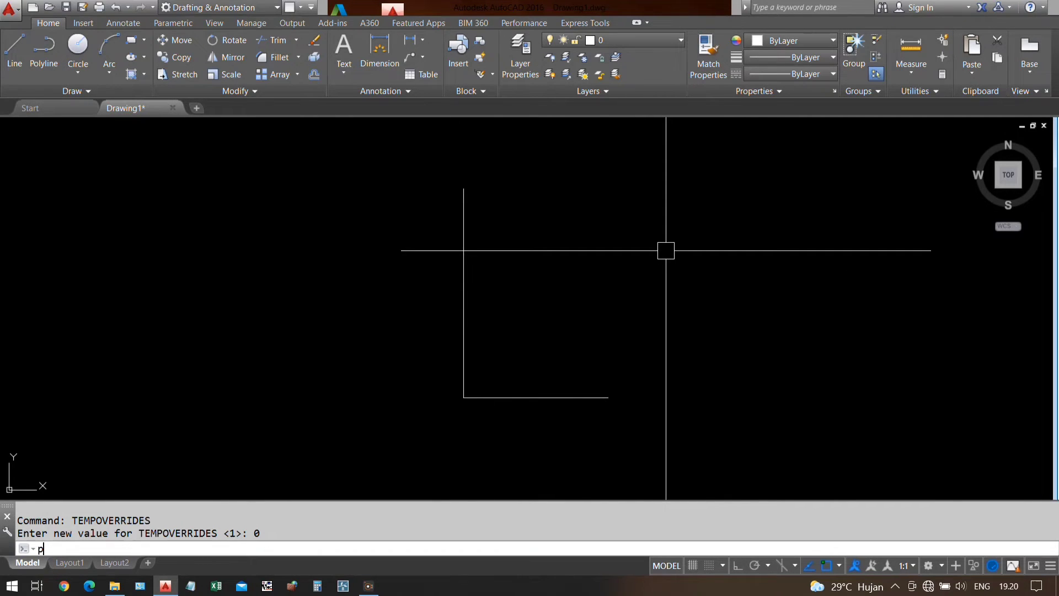
Start a new polyline to the upper right of the L-shape, leaving Ortho on.
text(l)
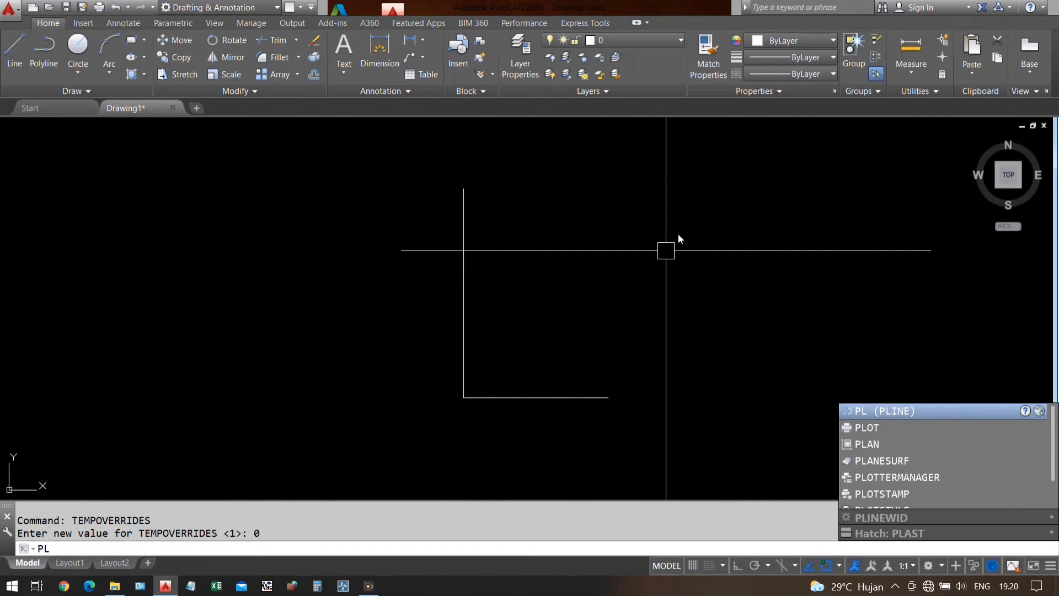
key(Return)
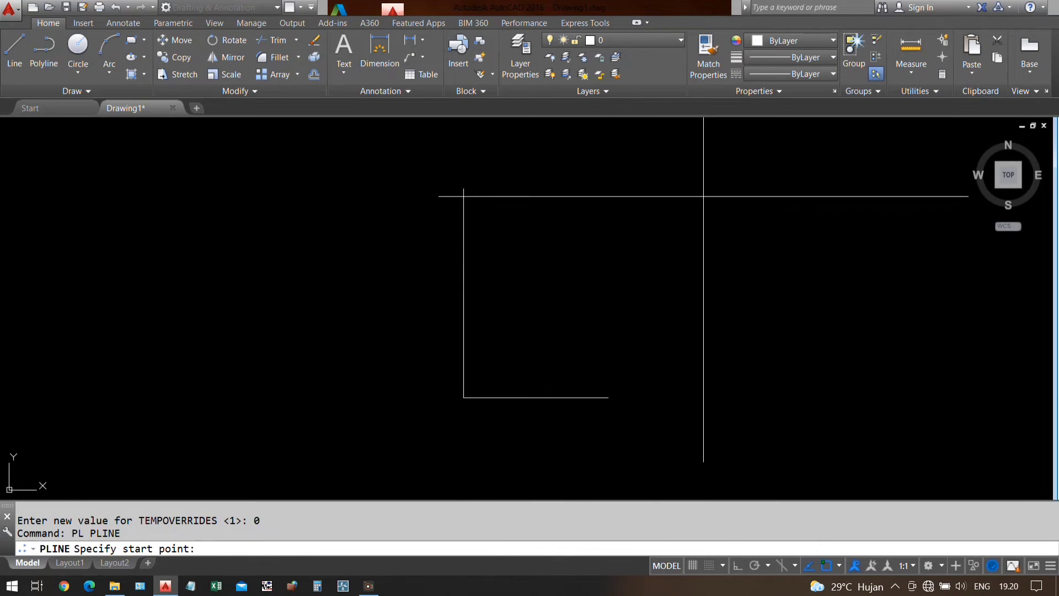
click(733, 163)
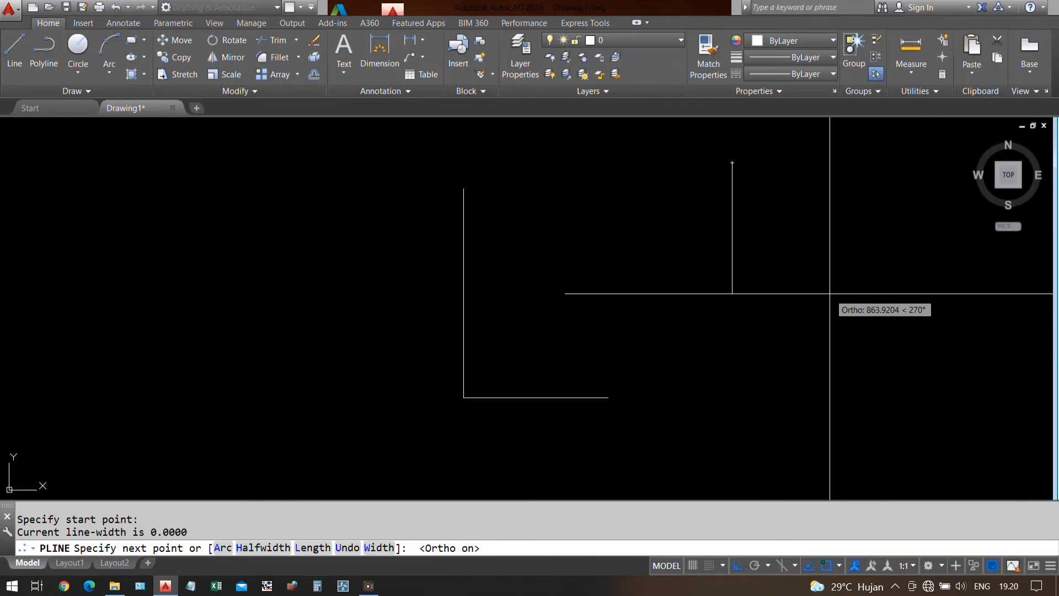
key(F8)
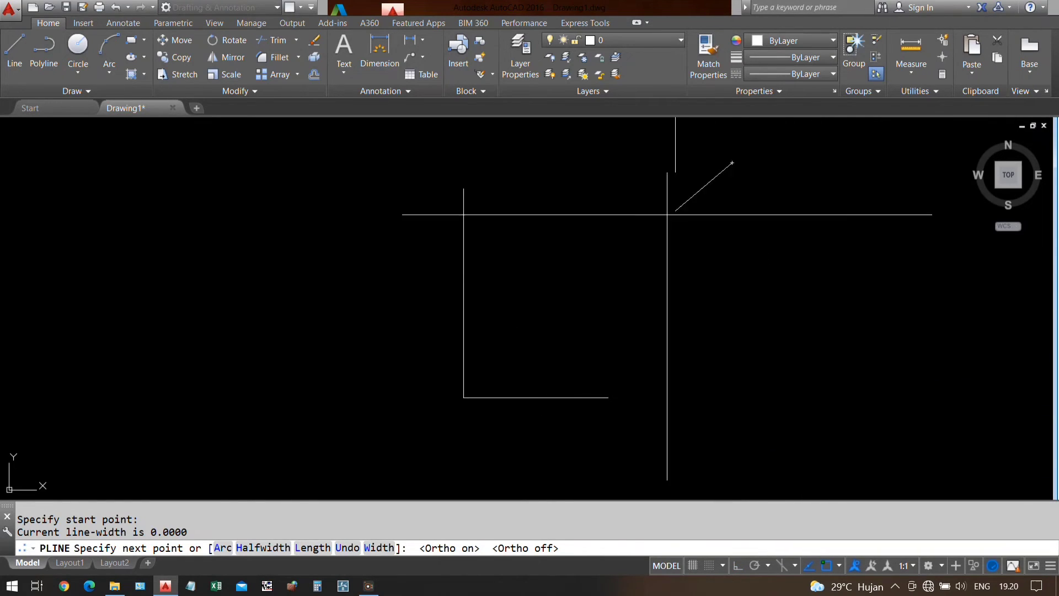
key(F8)
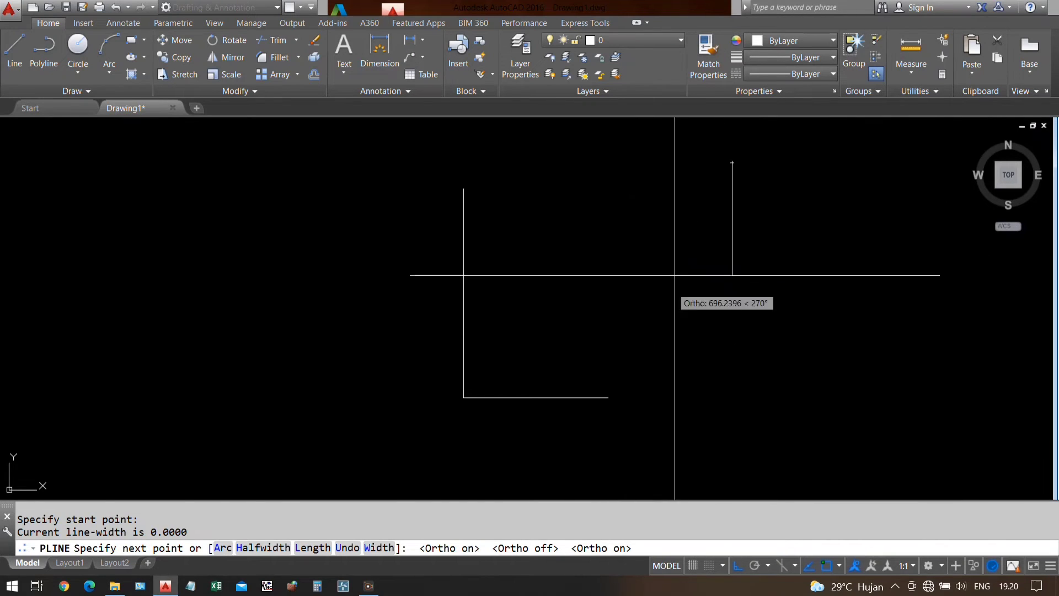
key(F8)
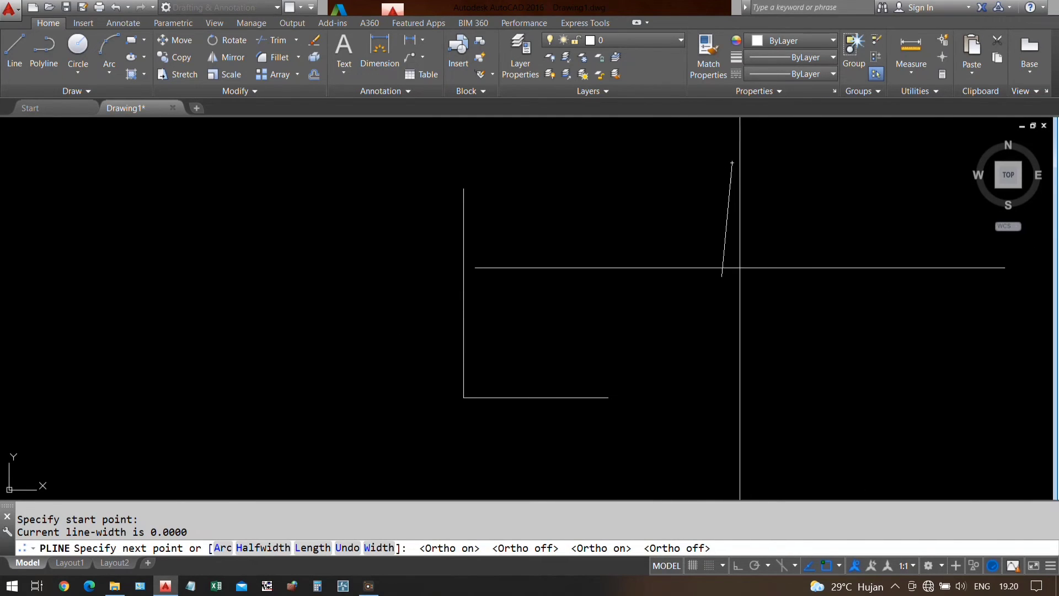
key(F8)
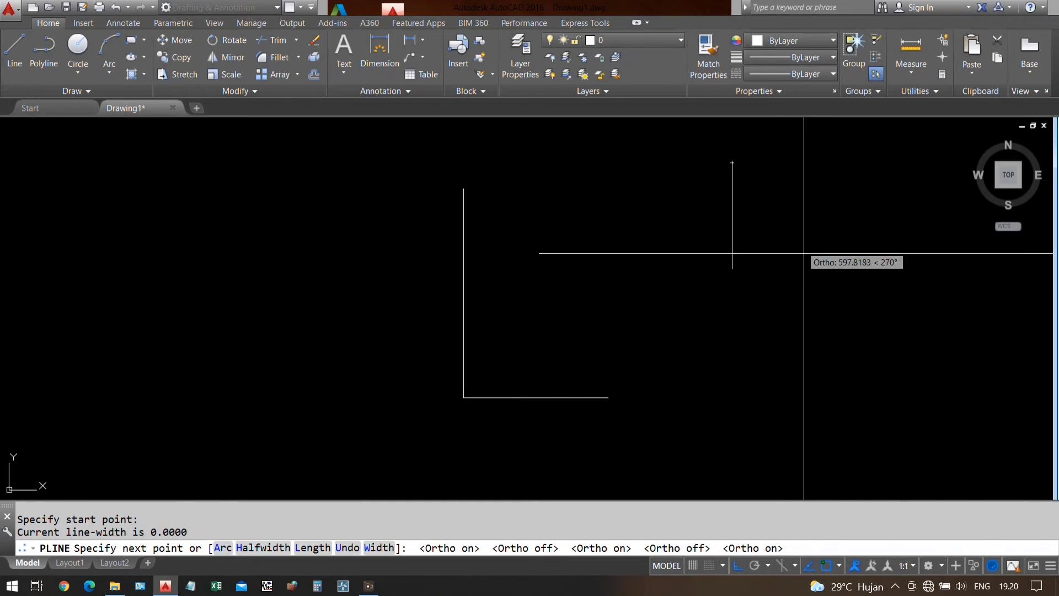
Draw right-angle polyline steps: down, right, down, then back left.
click(702, 268)
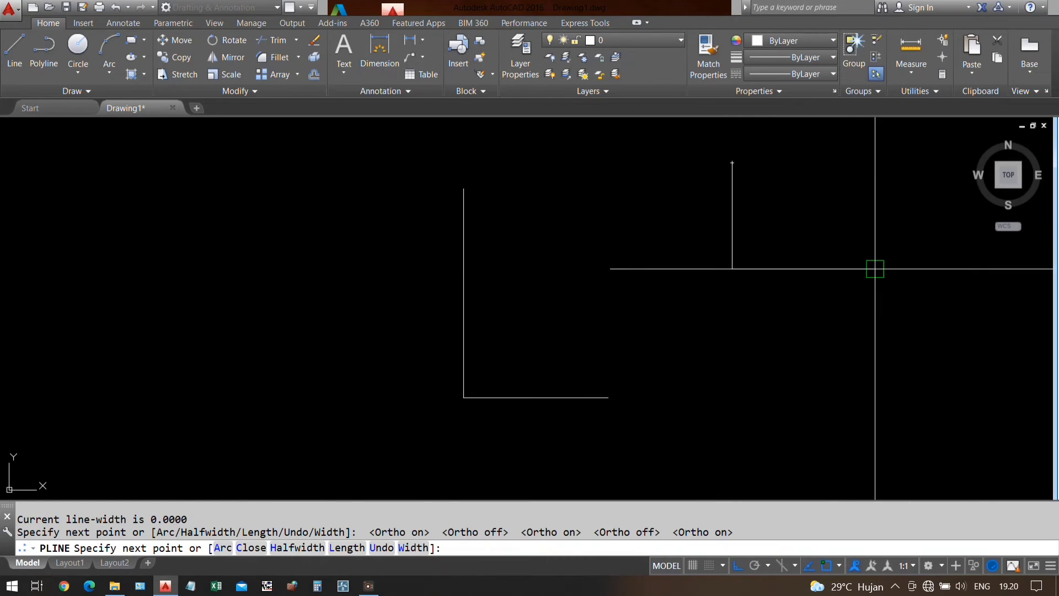
click(876, 268)
click(861, 357)
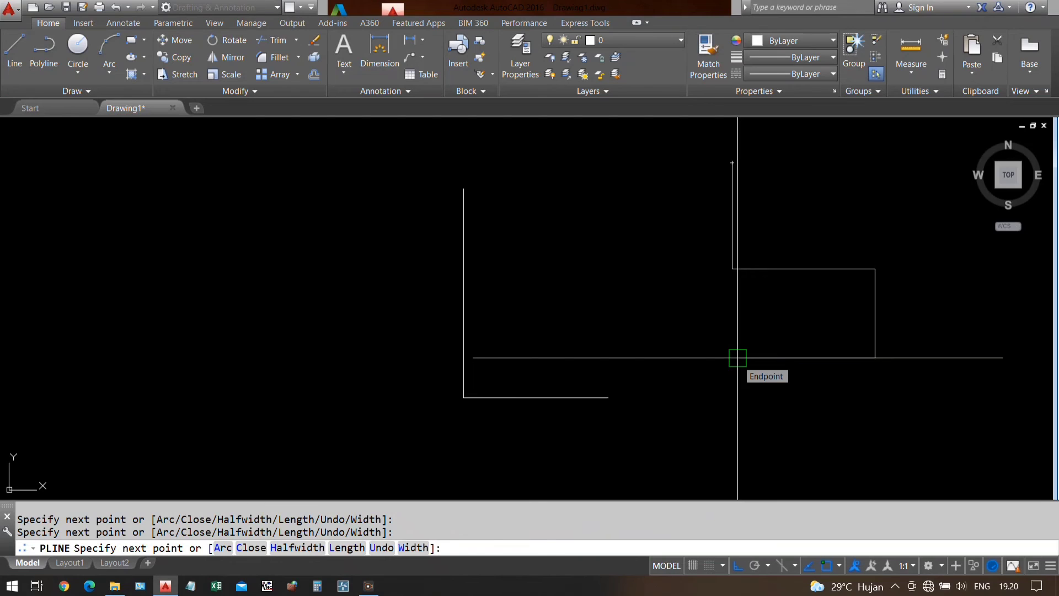
click(737, 357)
key(F6)
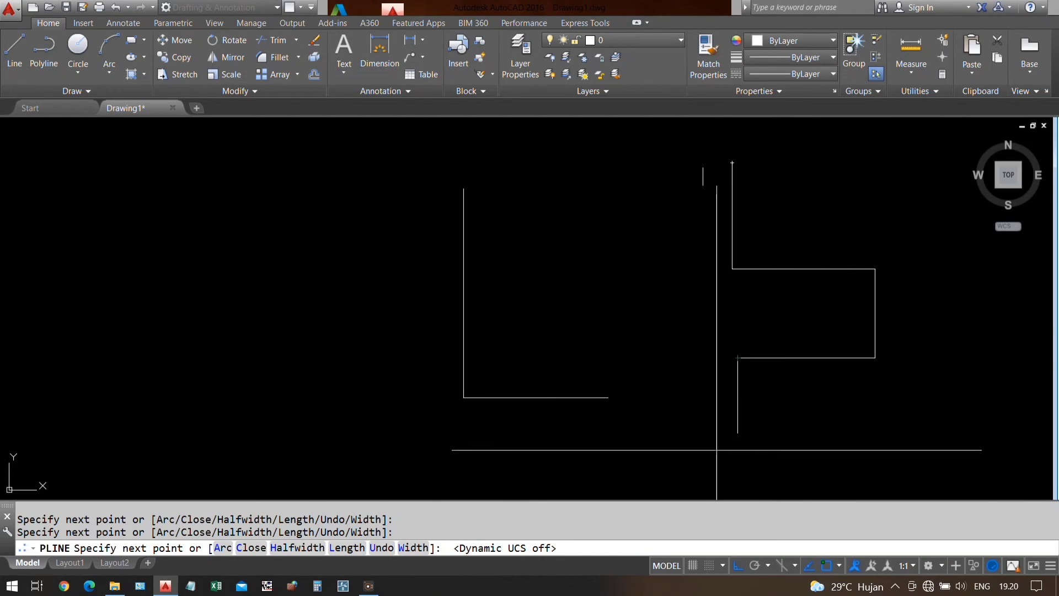
key(F6)
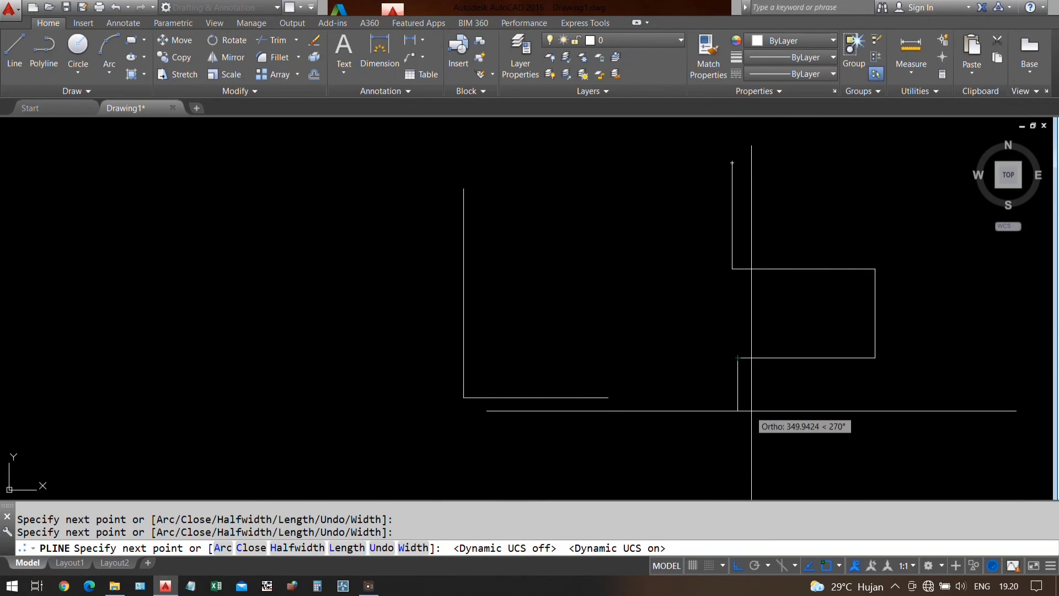
With Ortho off, add two diagonal legs down-right and down-left, then restore Ortho.
key(F8)
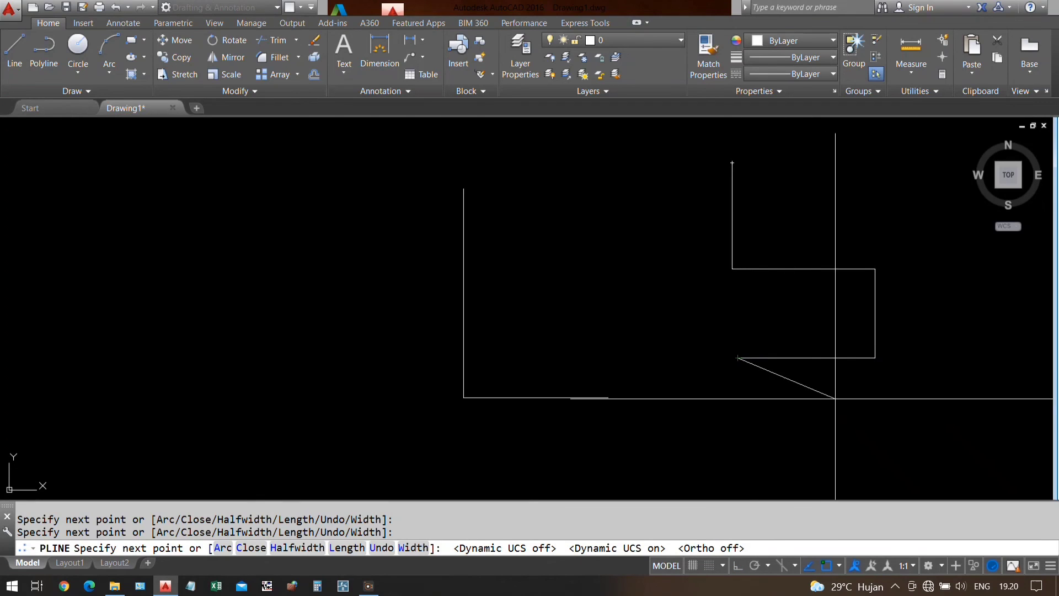
click(871, 430)
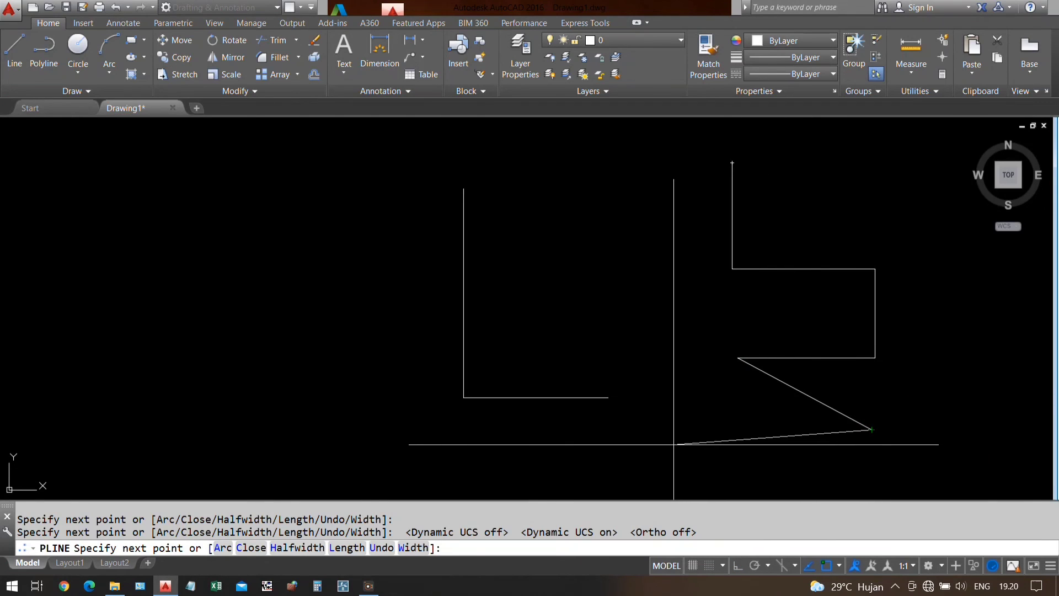
click(668, 475)
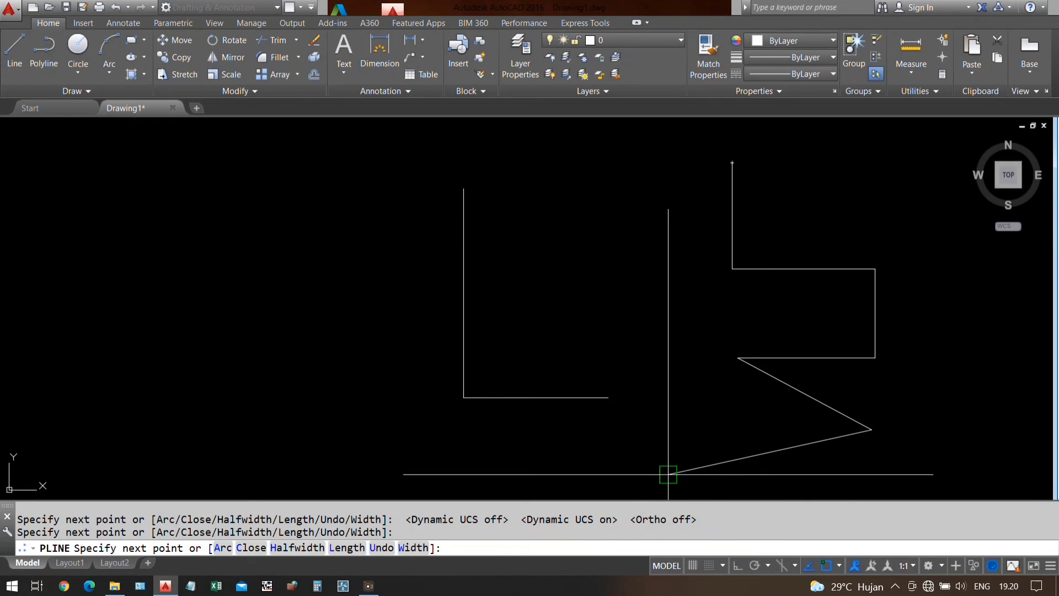
key(F8)
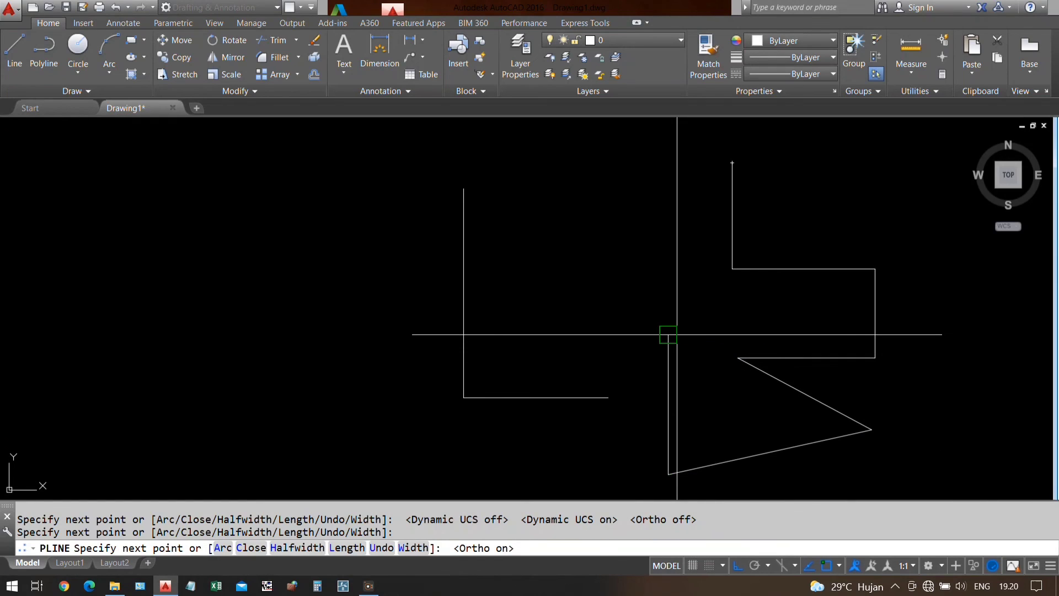
Exit the PLINE command, keeping the zigzag outline as drawn.
key(Escape)
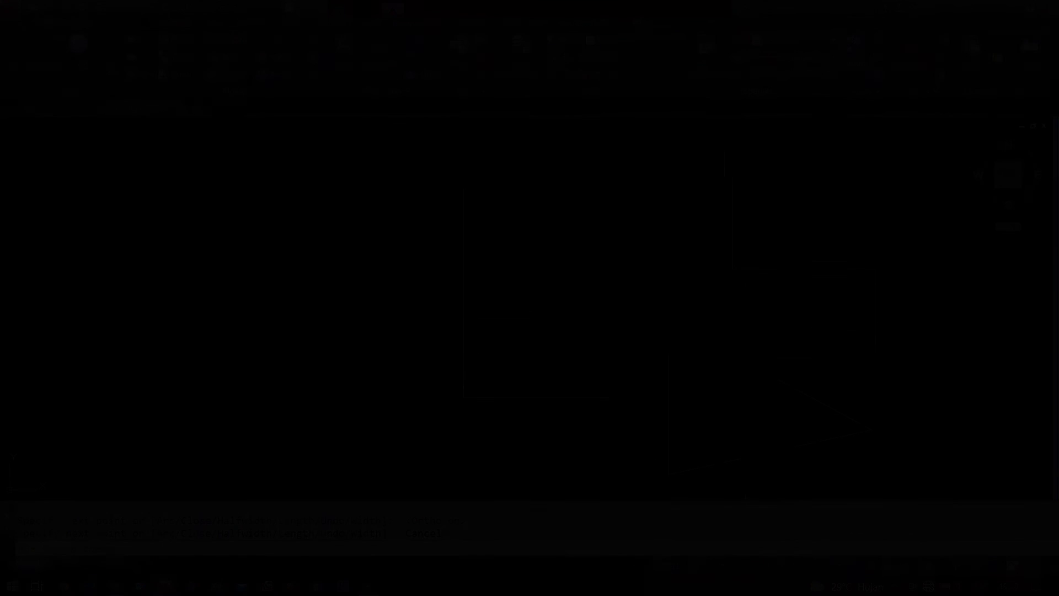